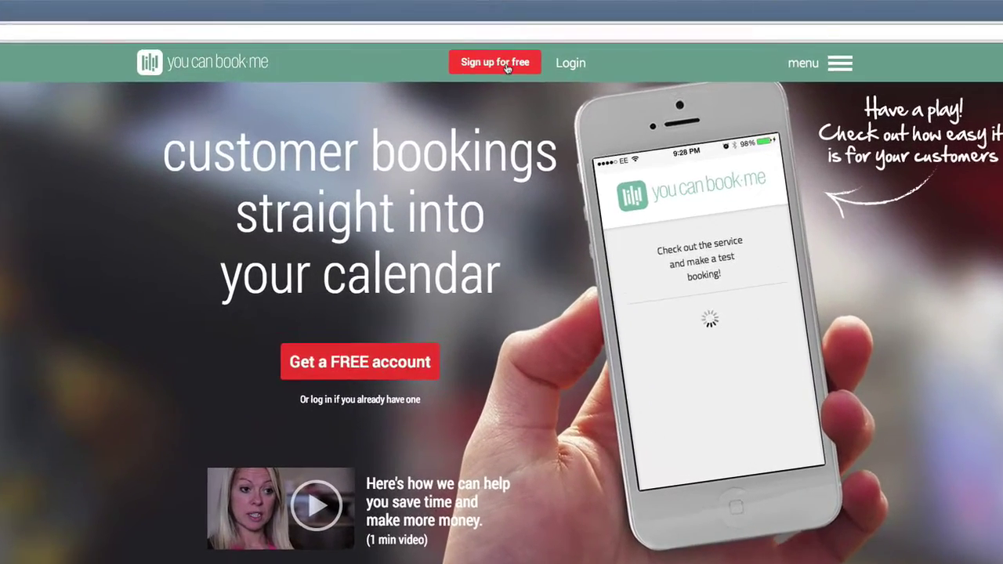
Step: Start a free sign-up from the YouCanBook.me homepage to reach the sign-in options
click(506, 68)
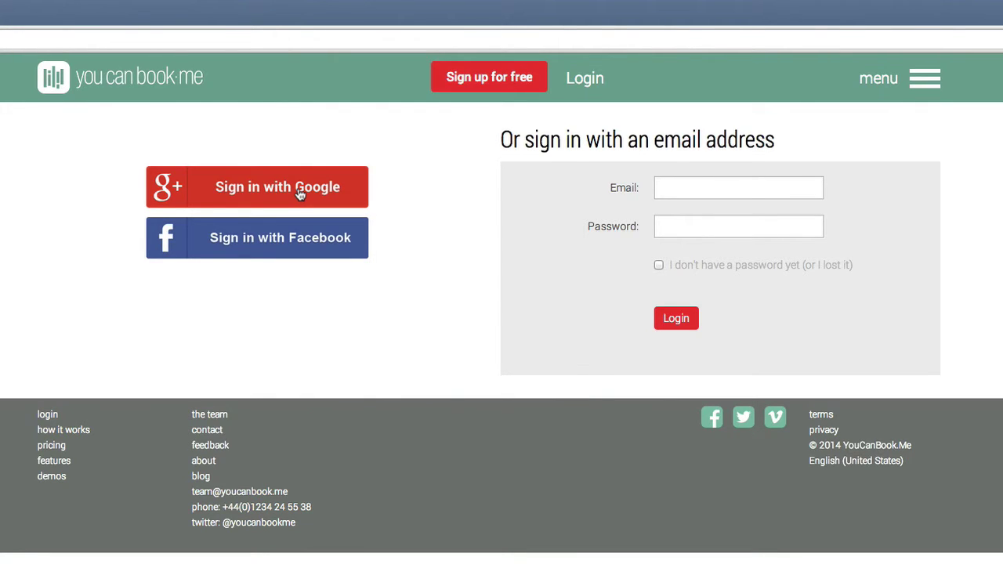
Step: Sign in with the Google account's e-mail and password and allow YouCanBook.me access
click(300, 189)
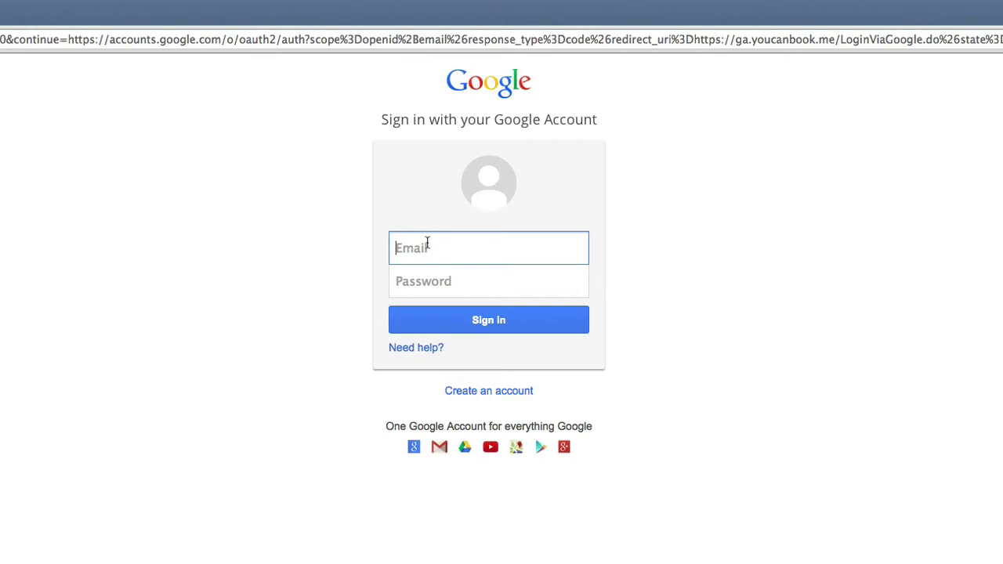
key(Tab)
text(••••••••••)
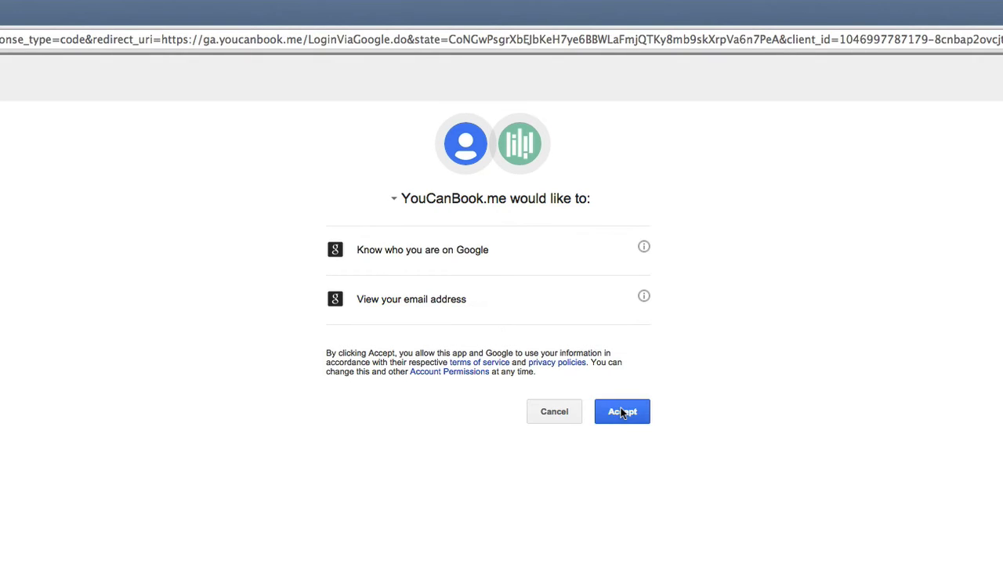
click(621, 412)
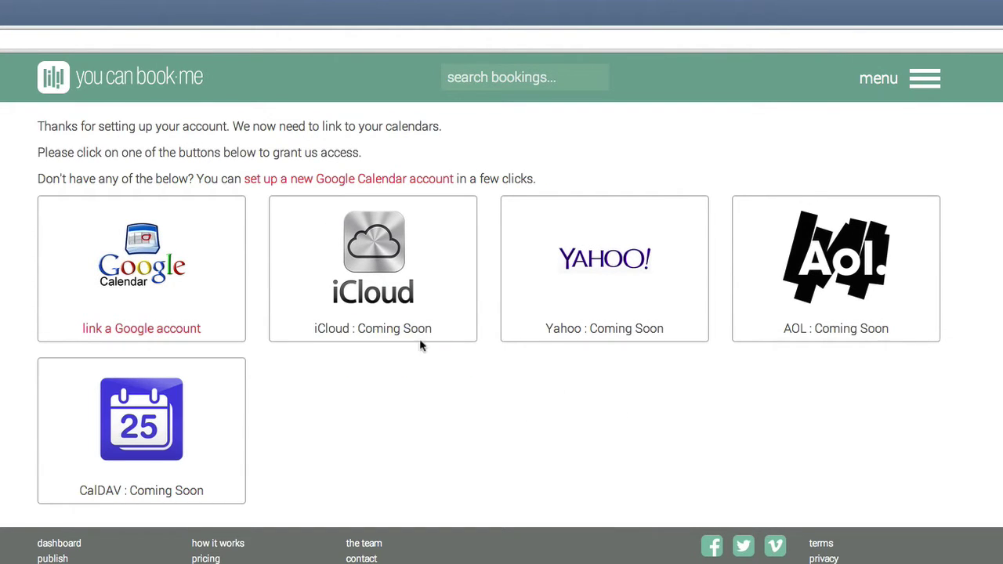
Step: Link the Google Calendar account and allow YouCanBook.me to manage its calendars
click(131, 296)
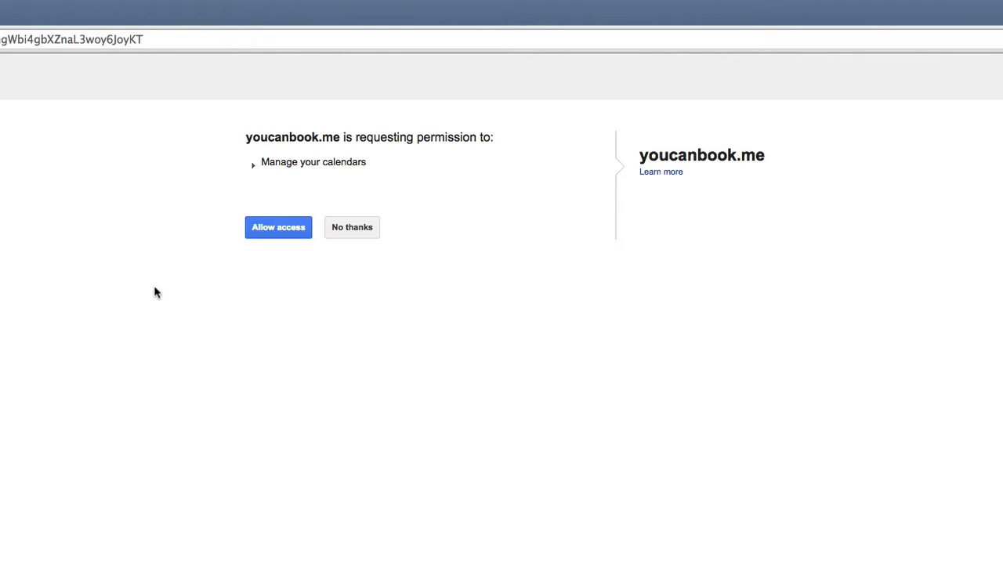
click(274, 227)
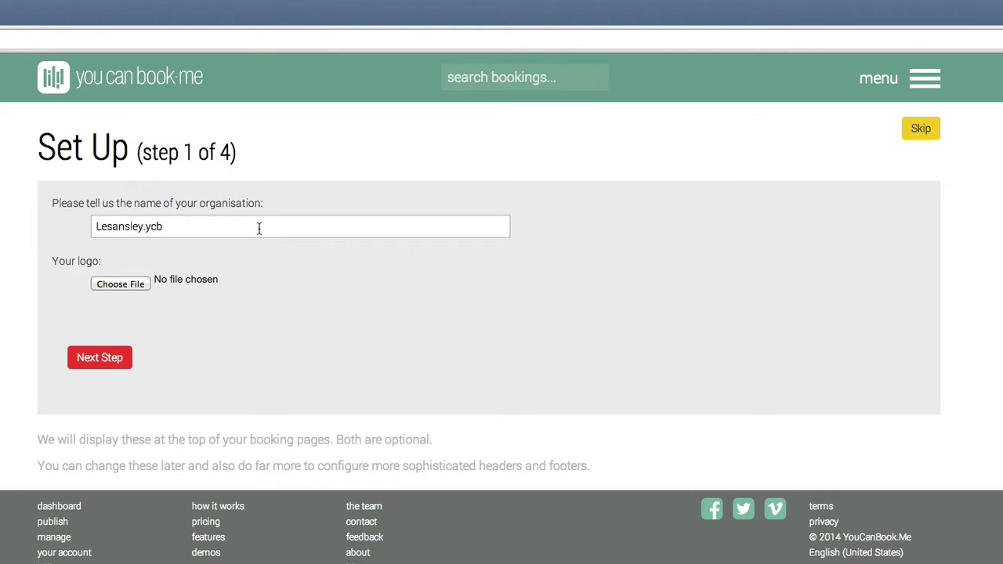
Step: Replace the organisation name with the account holder's name and keep the suggested page URL
drag(260, 226, 76, 227)
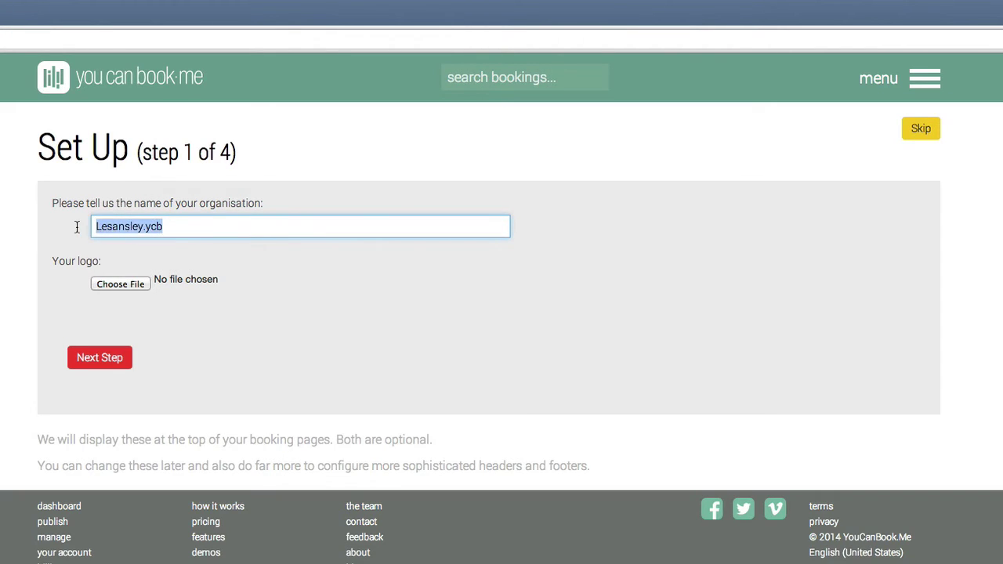
text(Les Ansle)
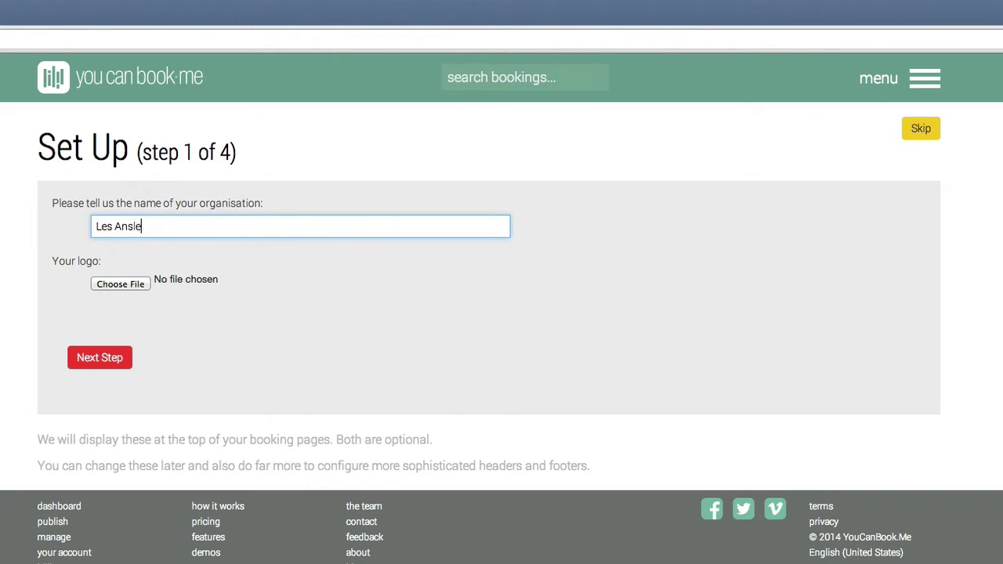
text(y)
click(99, 357)
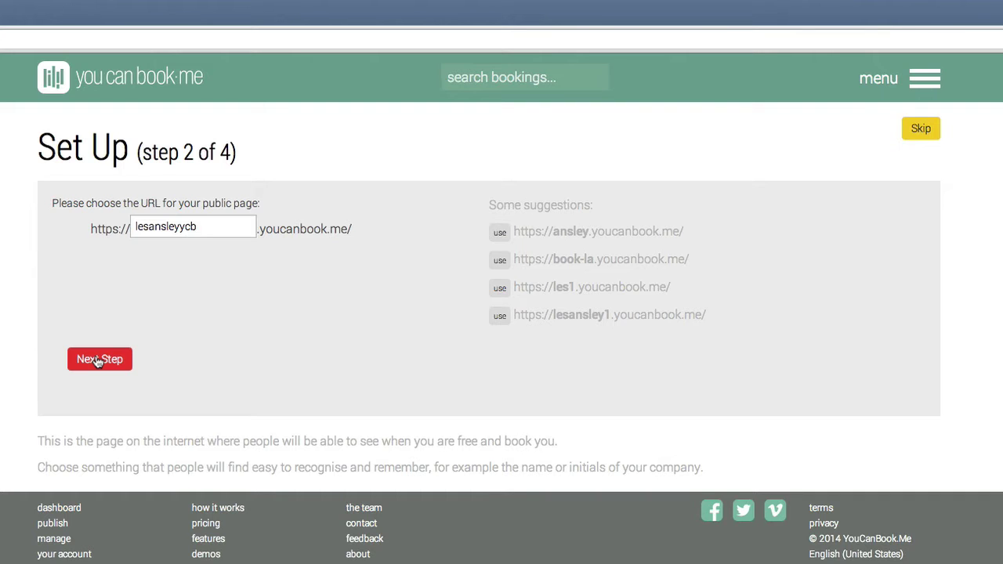
click(98, 360)
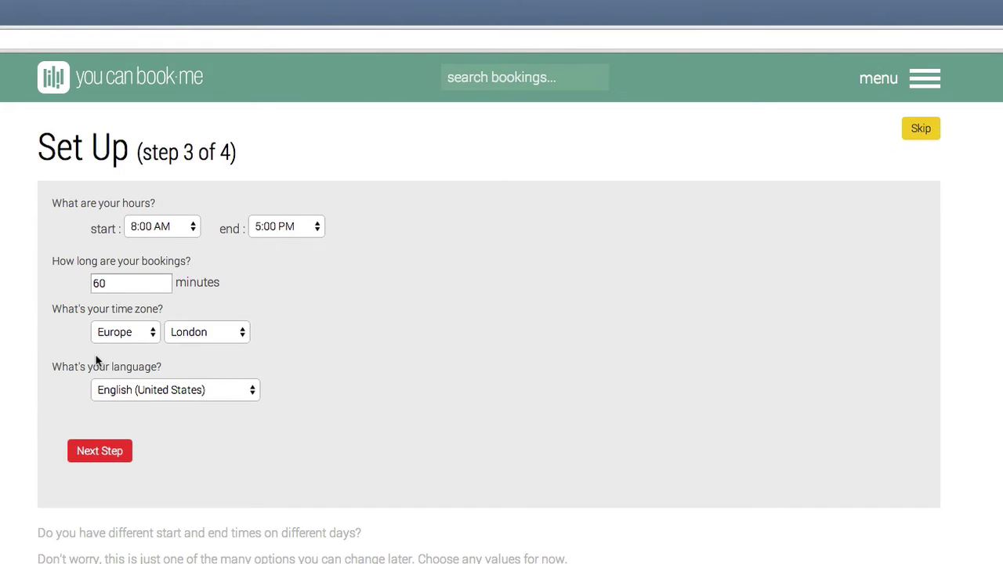
Step: Set booking length to 10 minutes and language to English (United Kingdom)
double_click(115, 282)
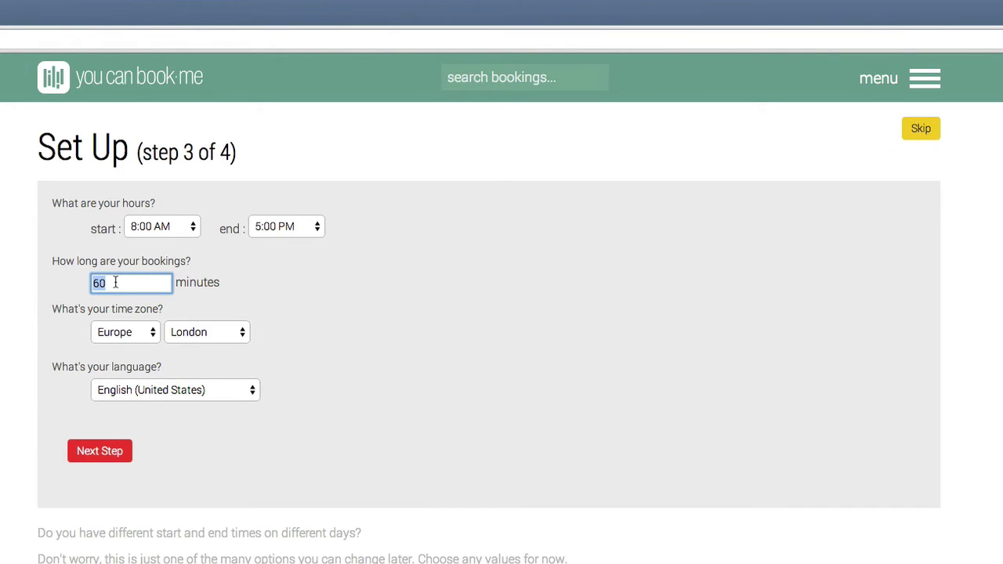
text(10)
click(148, 392)
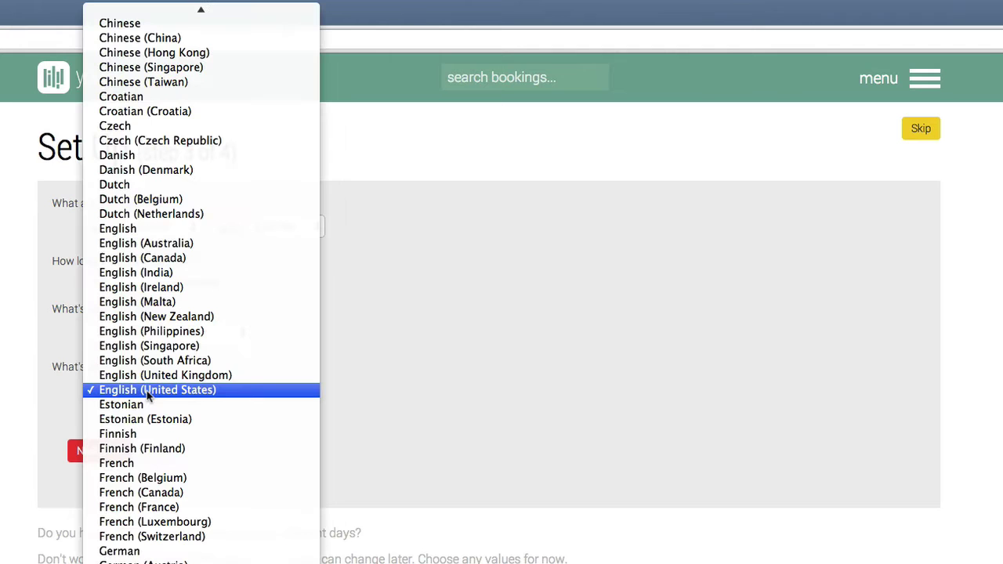
click(149, 376)
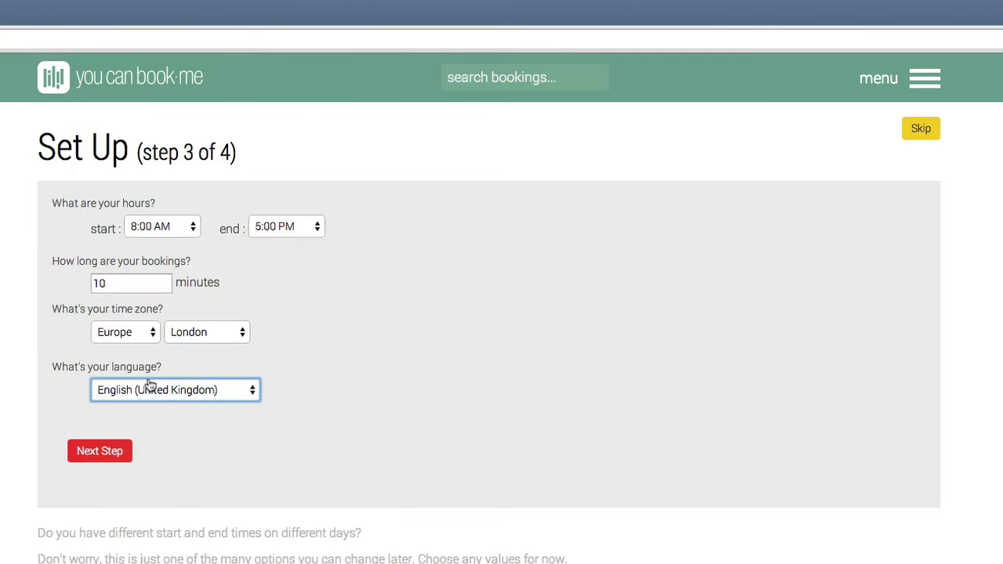
click(101, 452)
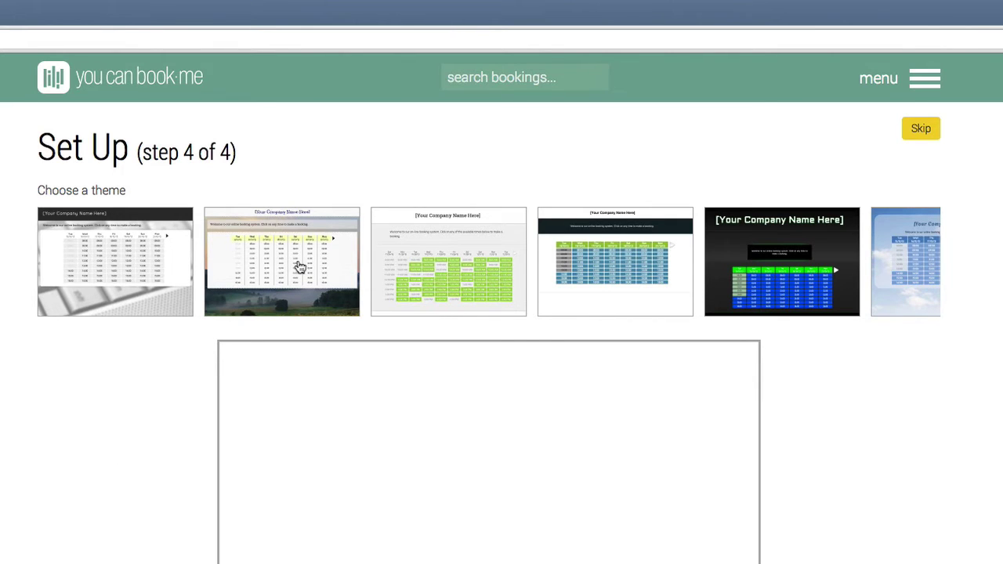
Step: Apply the third, green booking-grid theme to complete the setup wizard
click(408, 262)
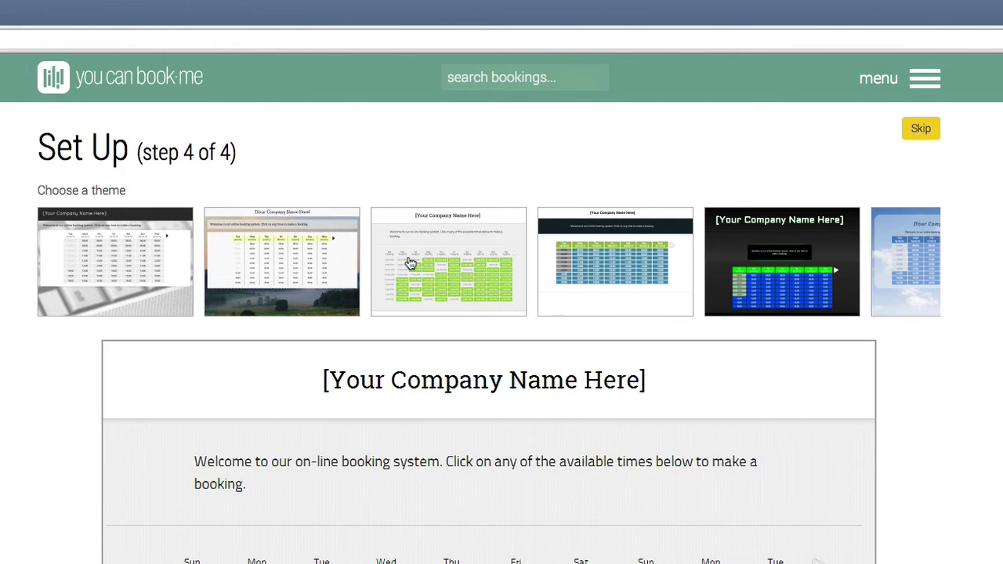
click(408, 263)
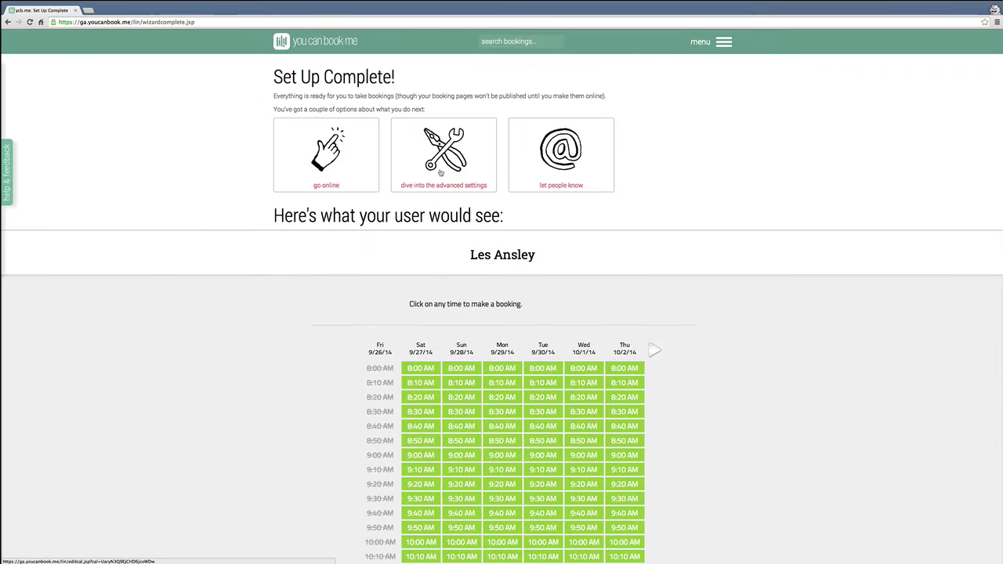
Step: Go to the advanced settings and tick the 'online' option on the basic tab
click(435, 185)
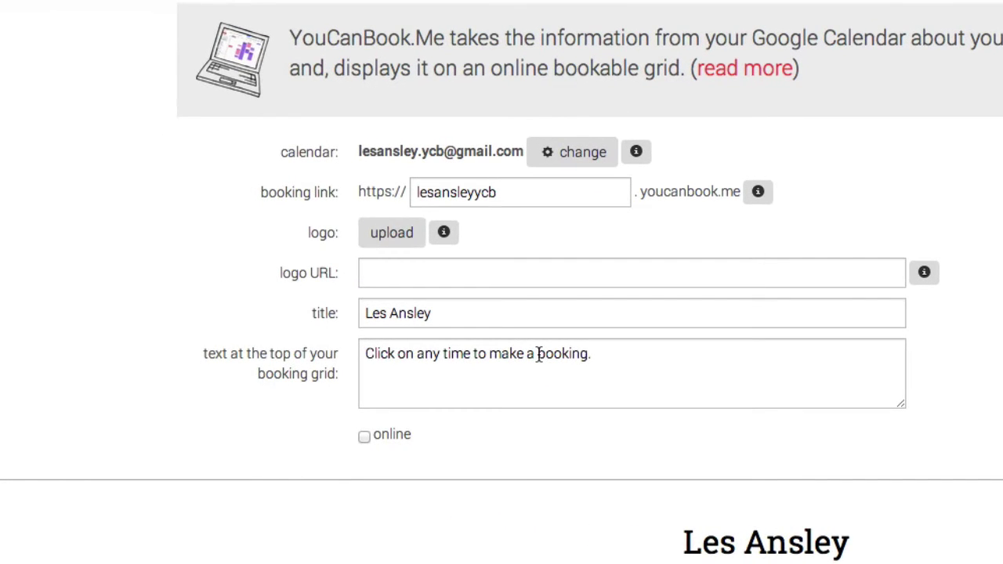
click(364, 437)
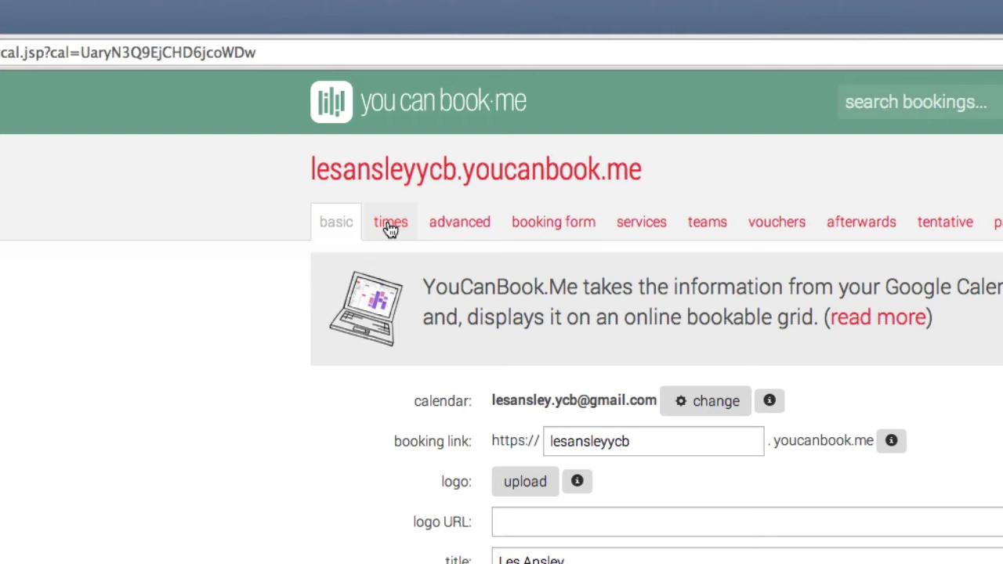
Step: Make Saturday and Sunday unavailable and hide unchecked days completely from the grid
click(391, 225)
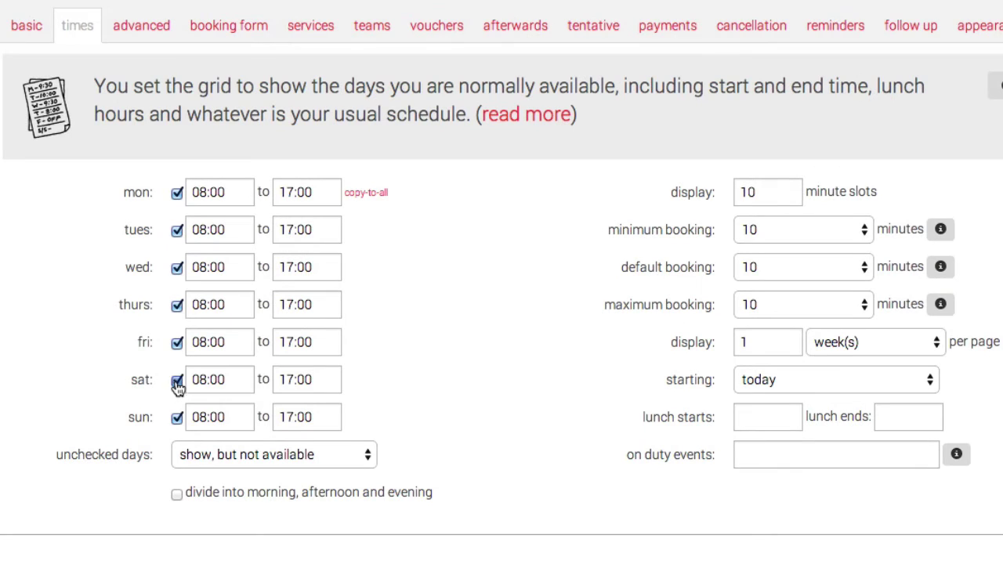
click(177, 381)
click(177, 419)
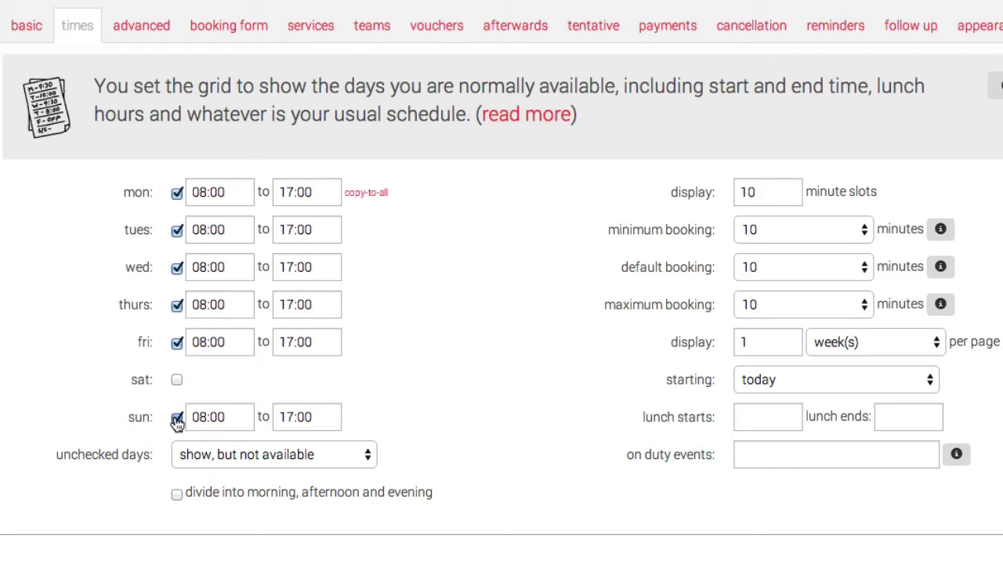
click(261, 456)
click(251, 473)
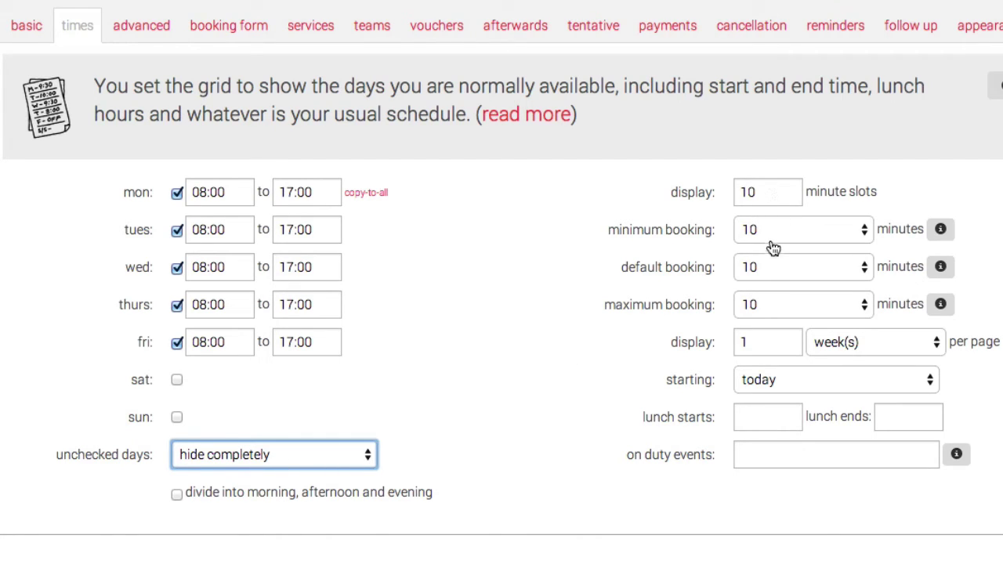
Step: Set maximum booking to 30 minutes and start the booking grid on a Monday
click(781, 305)
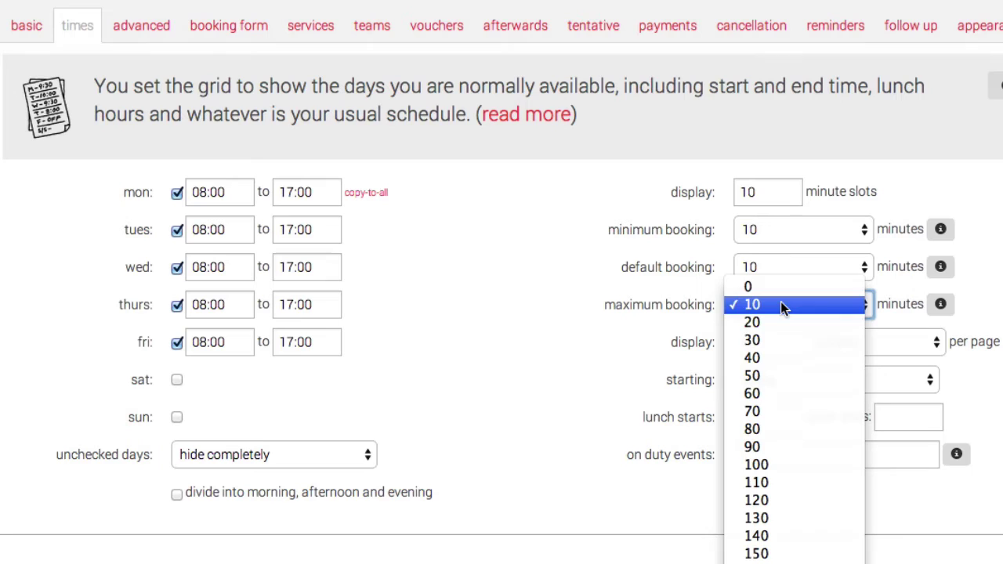
click(776, 340)
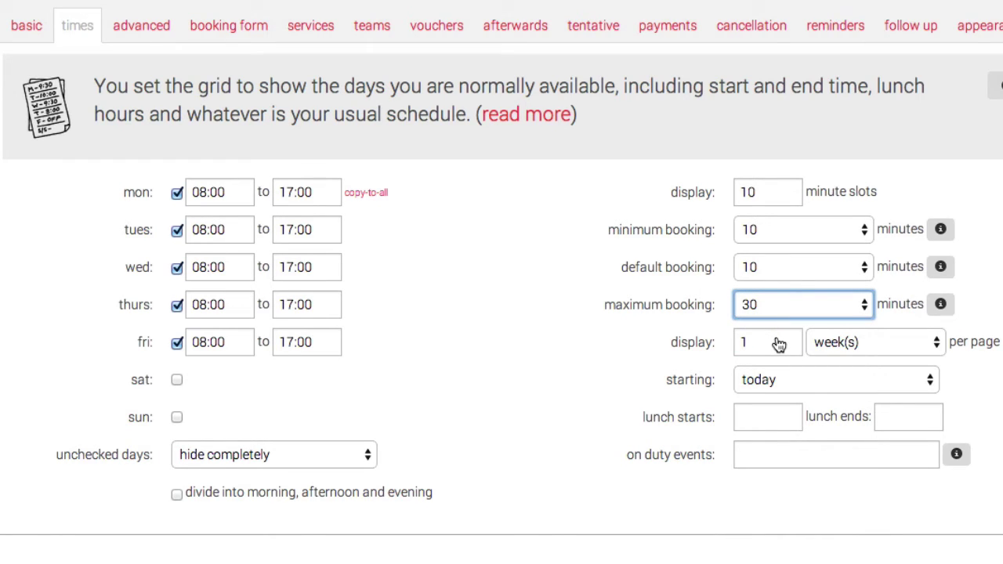
click(783, 381)
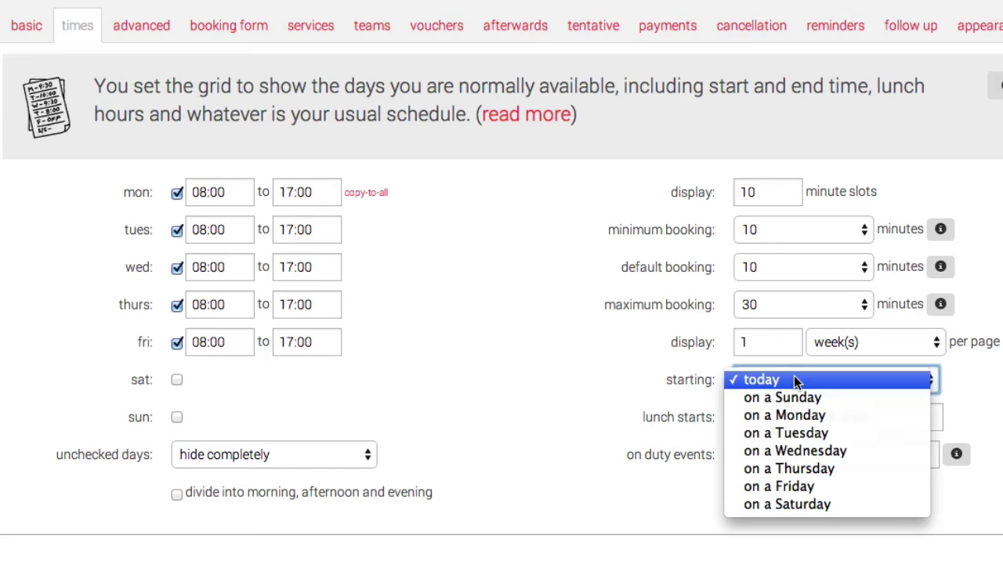
click(790, 421)
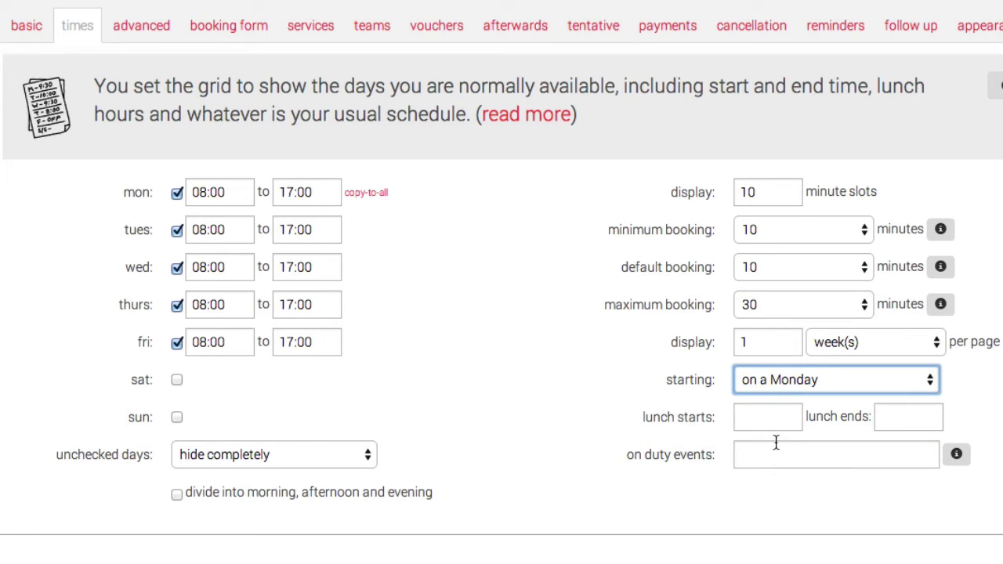
Step: Enter 'Tutorials' as the on-duty events keyword
click(775, 448)
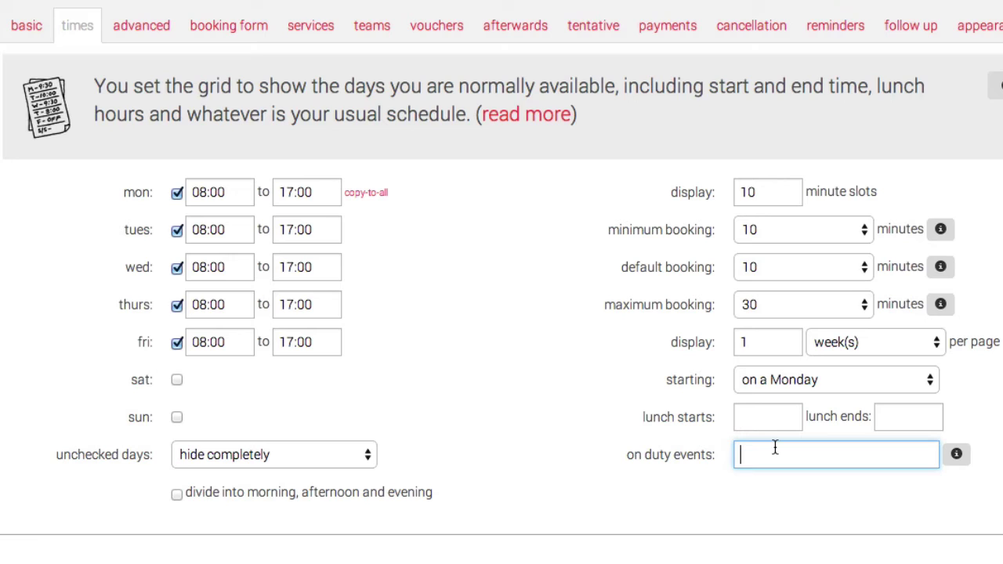
text(Tutorials)
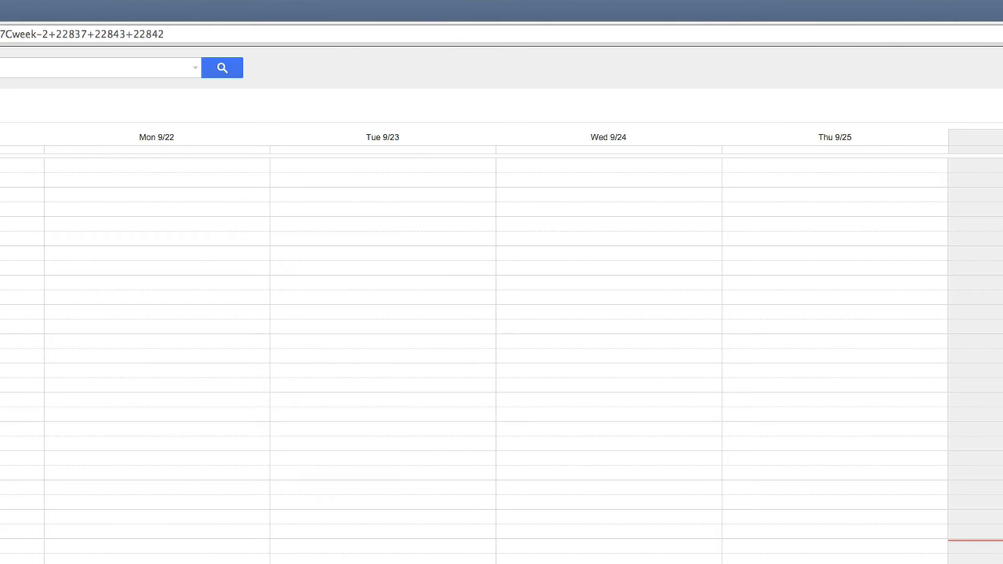
Step: Move to next week and create a 'Tutorials' event on Monday 29 September at 11am
key(n)
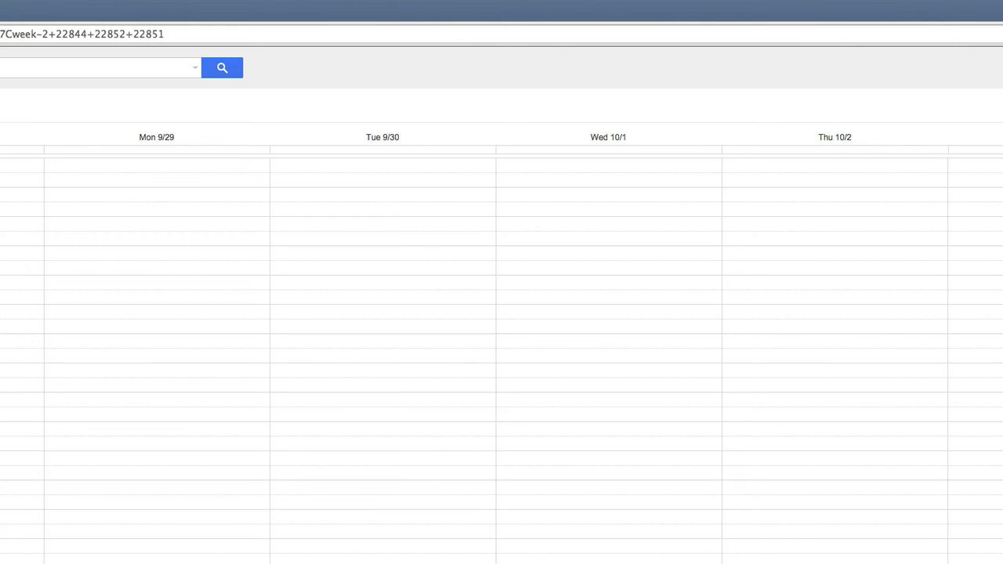
click(121, 490)
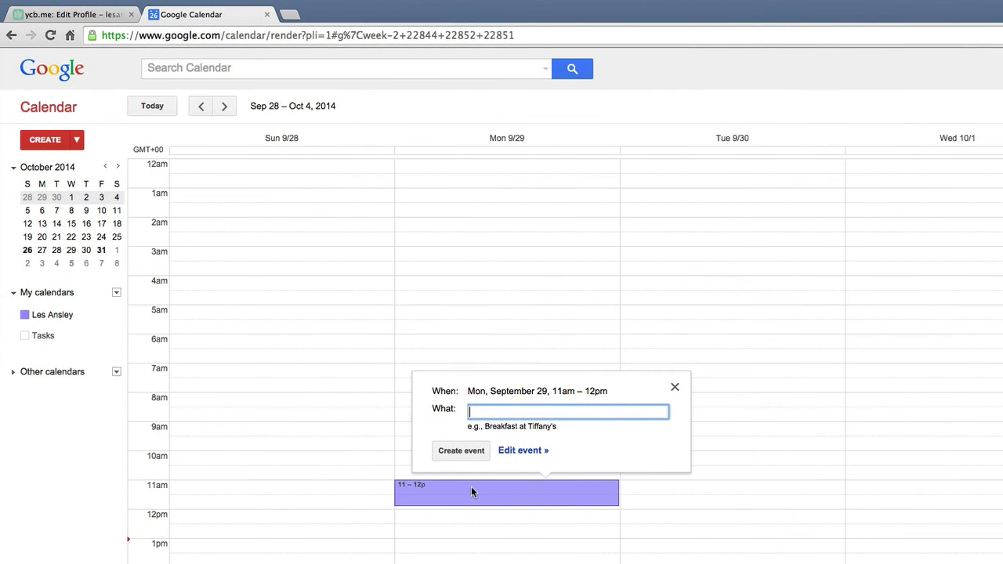
text(Tu)
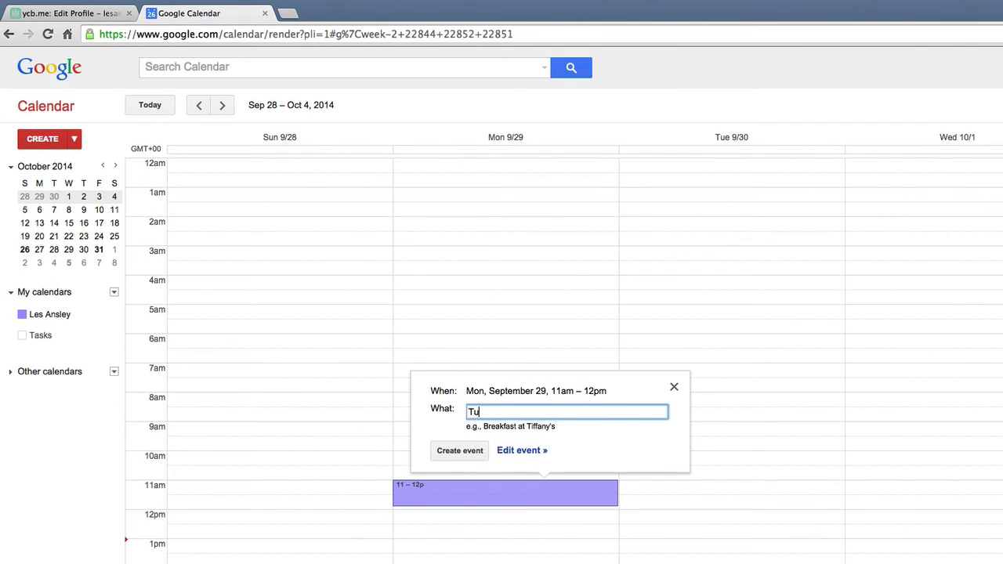
text(torials)
Step: Make the Tutorials event end at 1:00pm, show it as Available, and save it
click(511, 453)
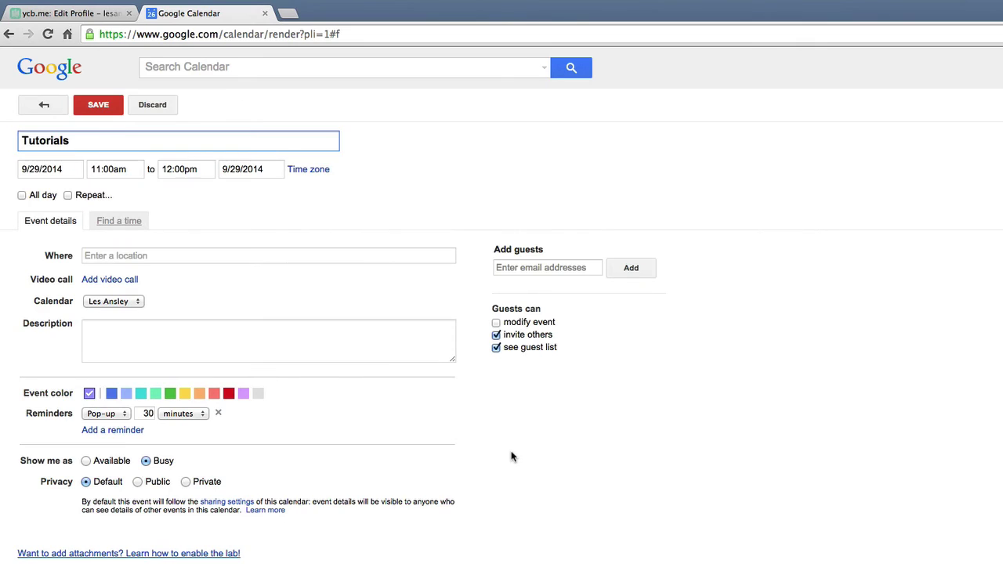
click(180, 170)
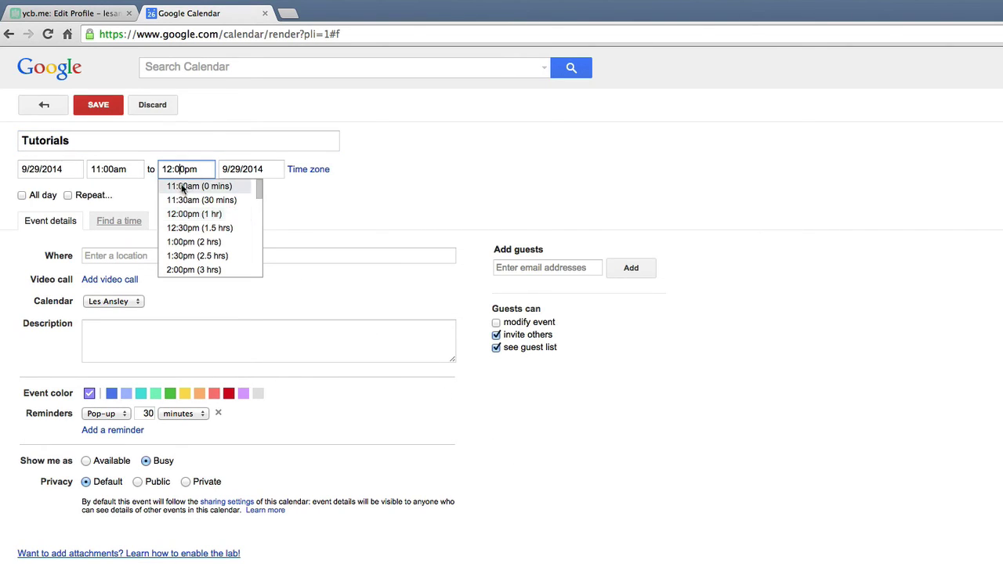
click(184, 239)
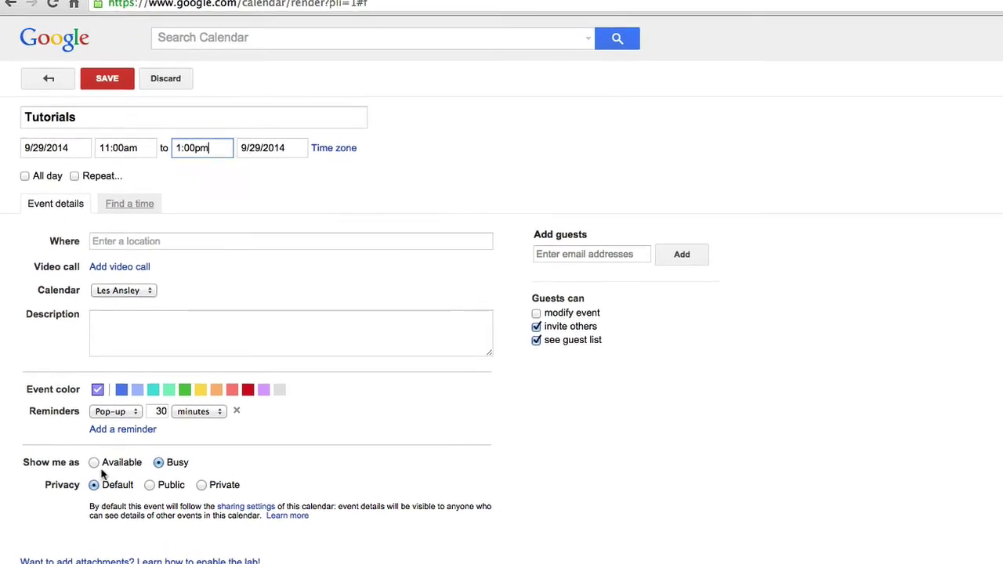
click(111, 467)
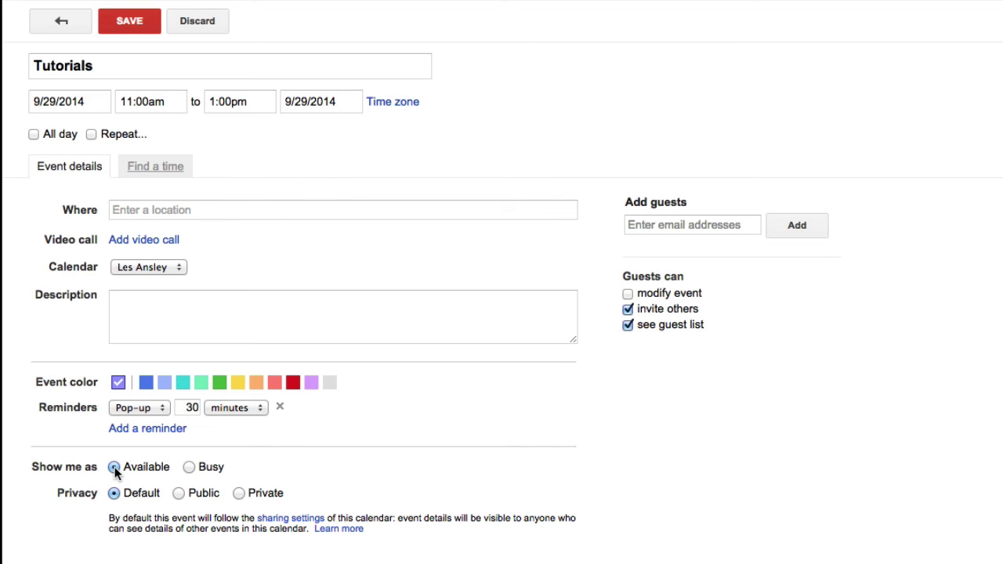
click(125, 25)
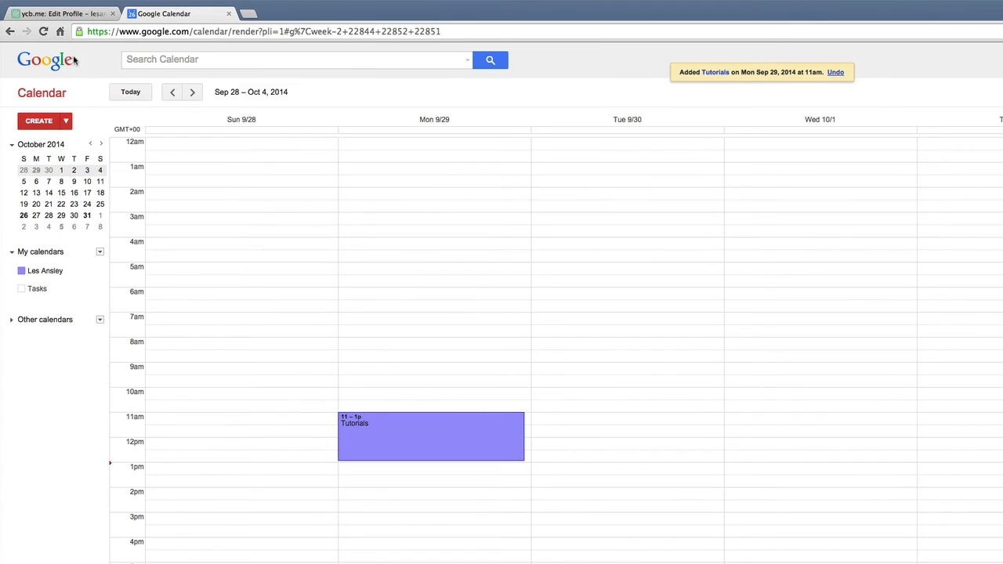
Step: Preview the booking page for week 29/09/14 to see Monday's 10-minute slots from 11:00 to 12:50
click(76, 15)
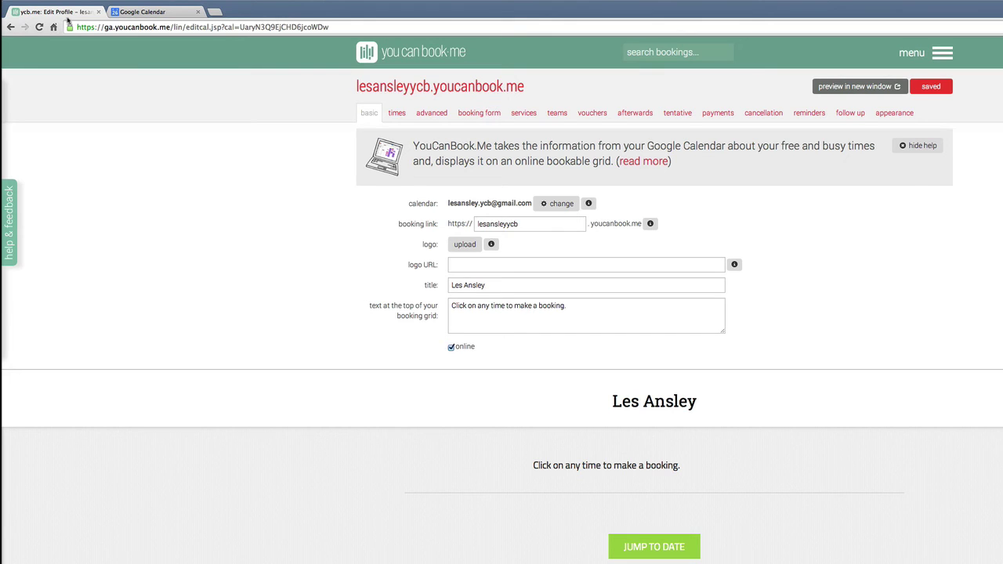
click(854, 86)
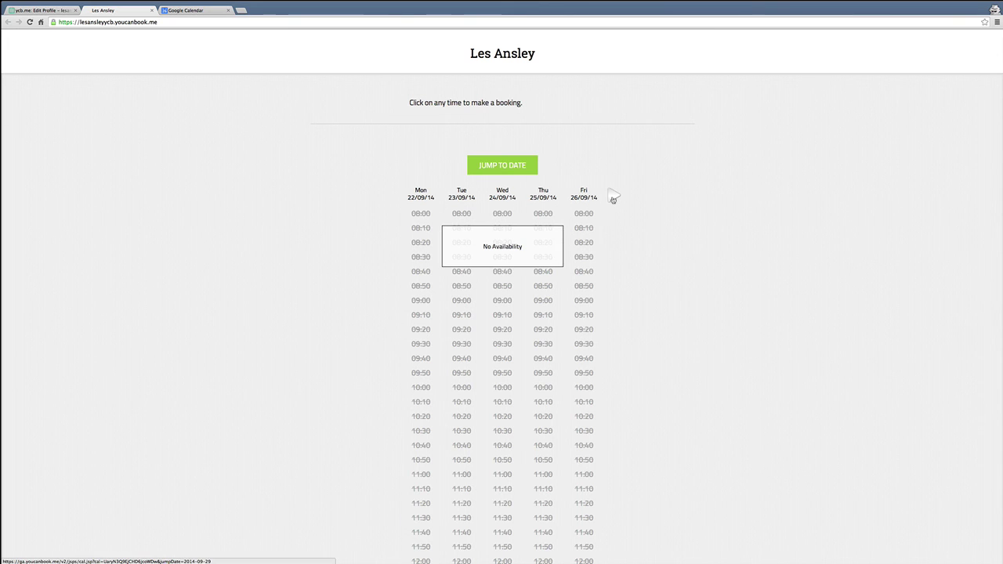
click(613, 195)
scroll(660, 223, down, 5)
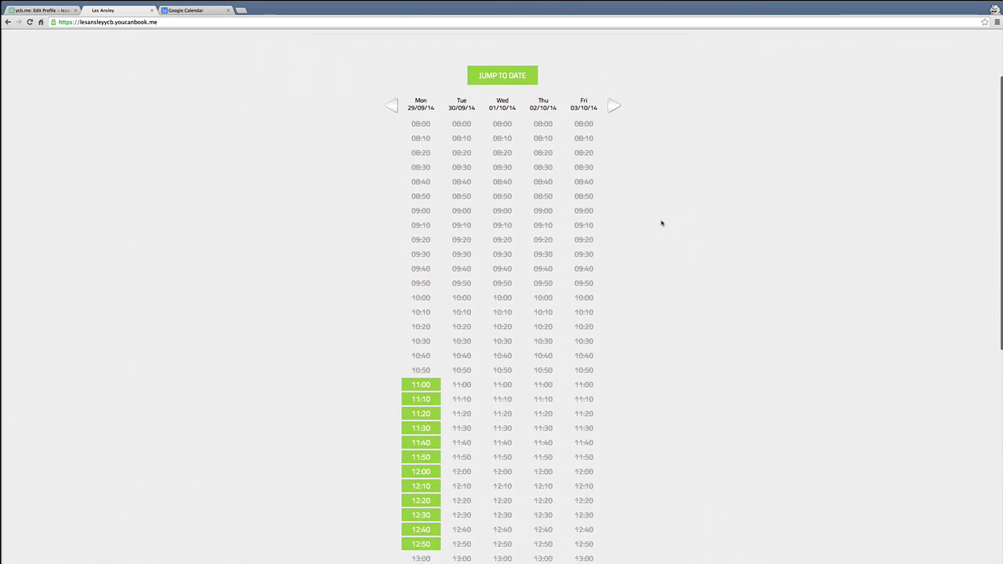